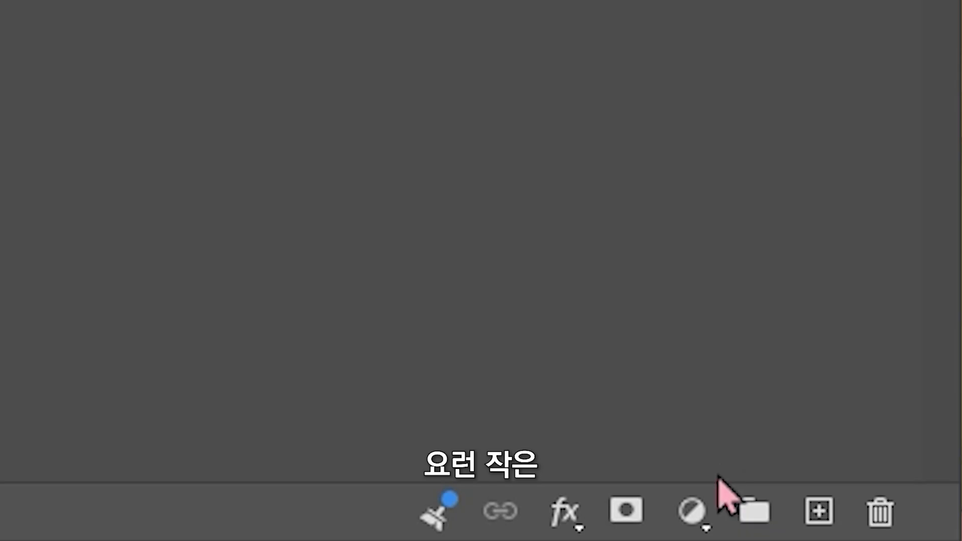
Add a Gradient Map adjustment layer at the top of the astronaut poster's layer stack.
left_click(699, 514)
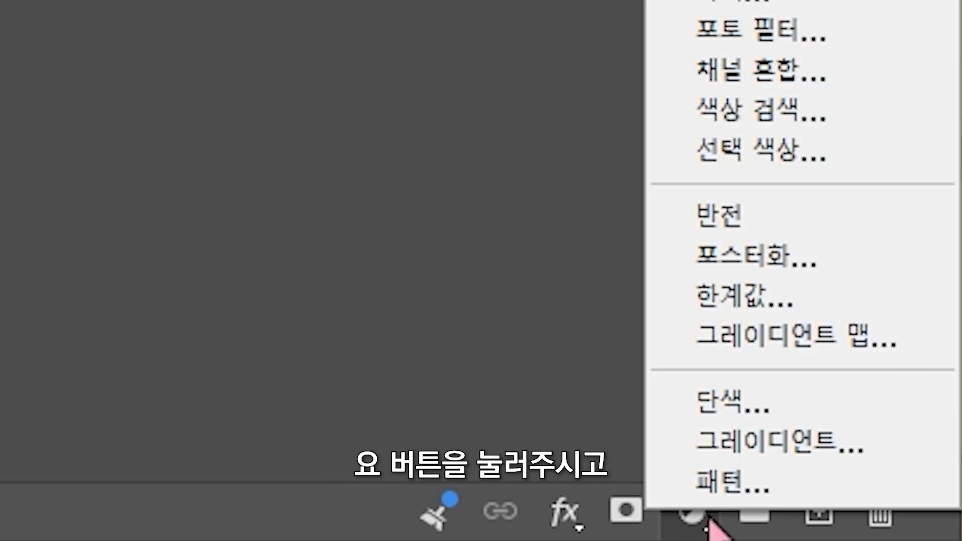
left_click(893, 335)
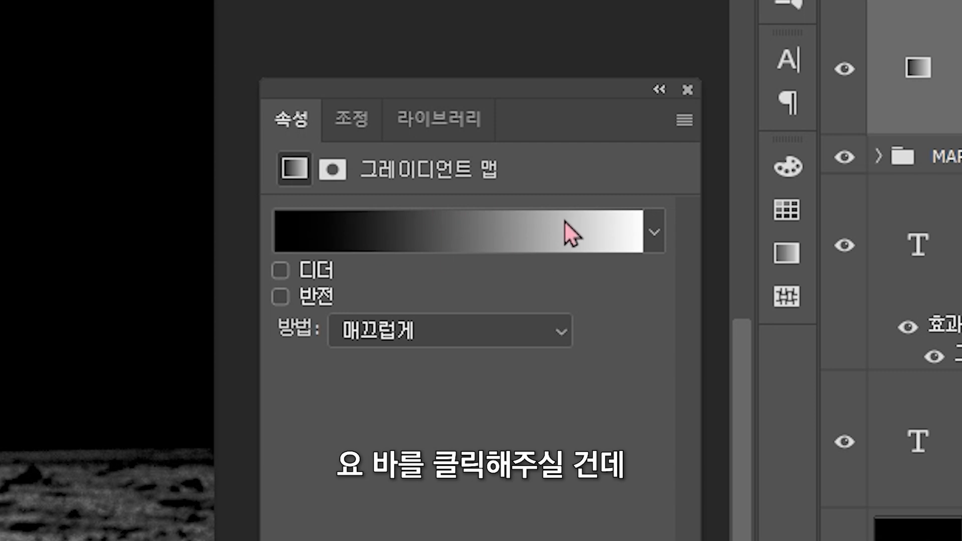
left_click(658, 234)
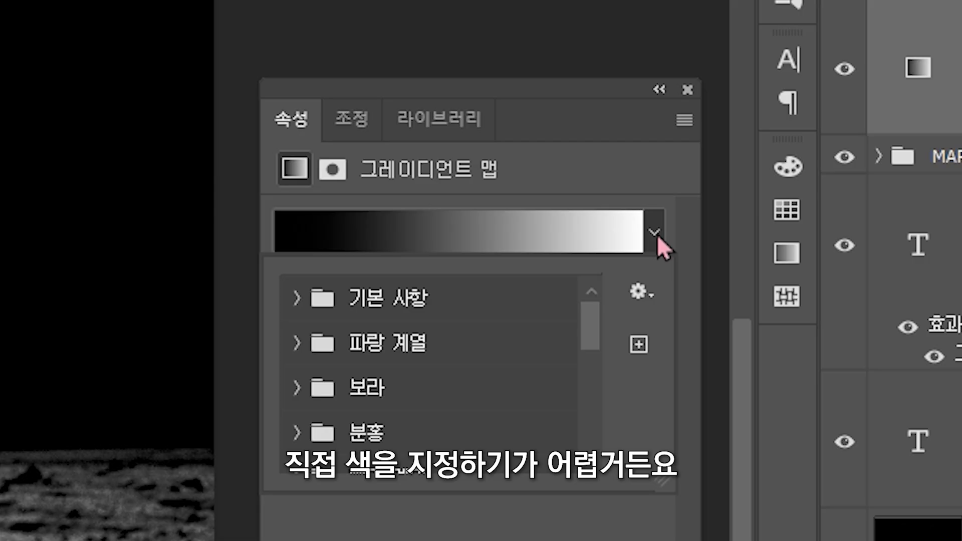
left_click(651, 236)
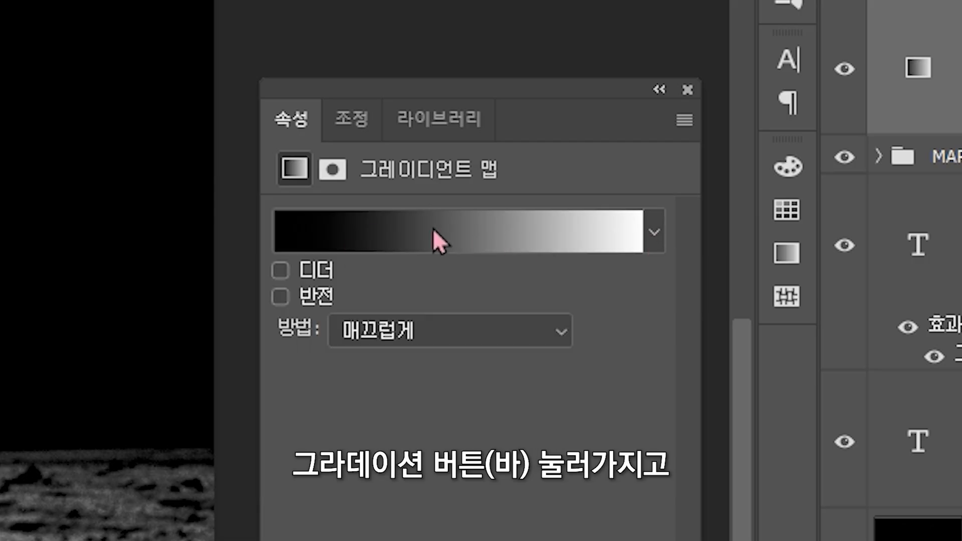
Edit the gradient map's gradient and set its dark color stop to navy 122063.
left_click(461, 233)
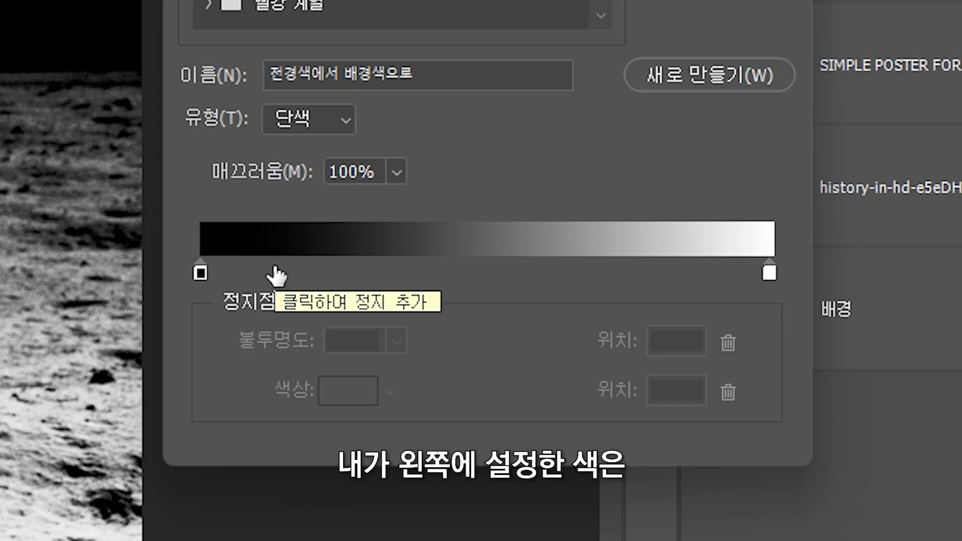
left_click(203, 273)
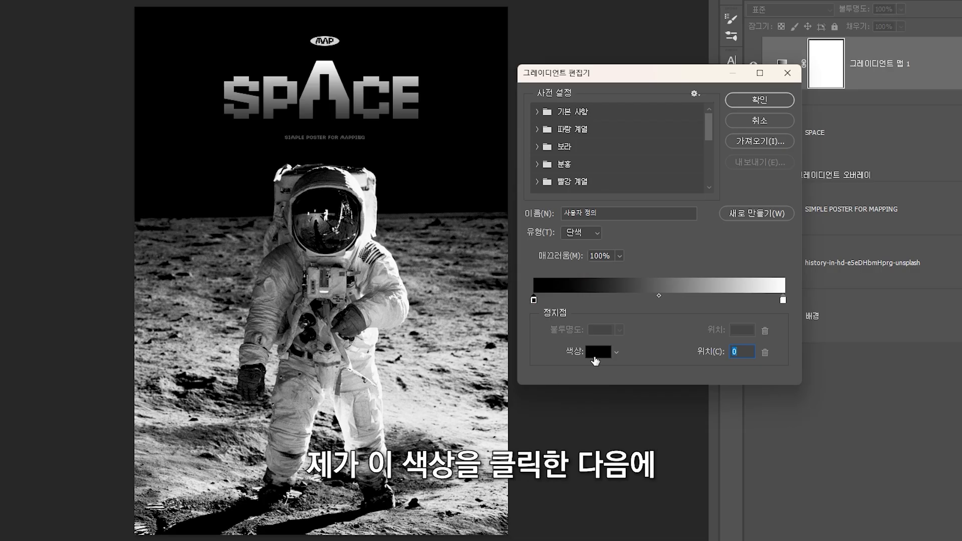
left_click(598, 357)
left_click(685, 205)
left_click(647, 217)
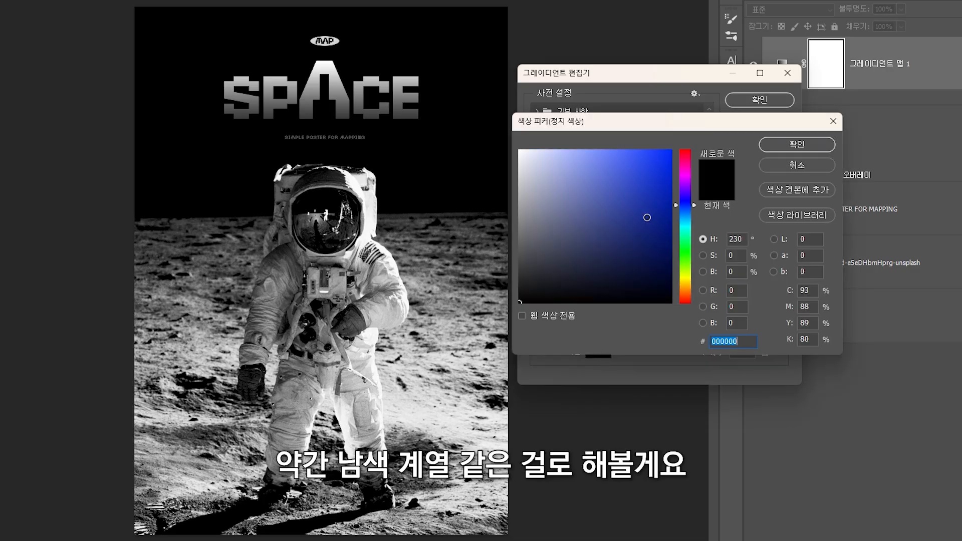
mouse_move(652, 235)
left_mouse_down()
mouse_move(650, 221)
mouse_move(644, 244)
left_mouse_up()
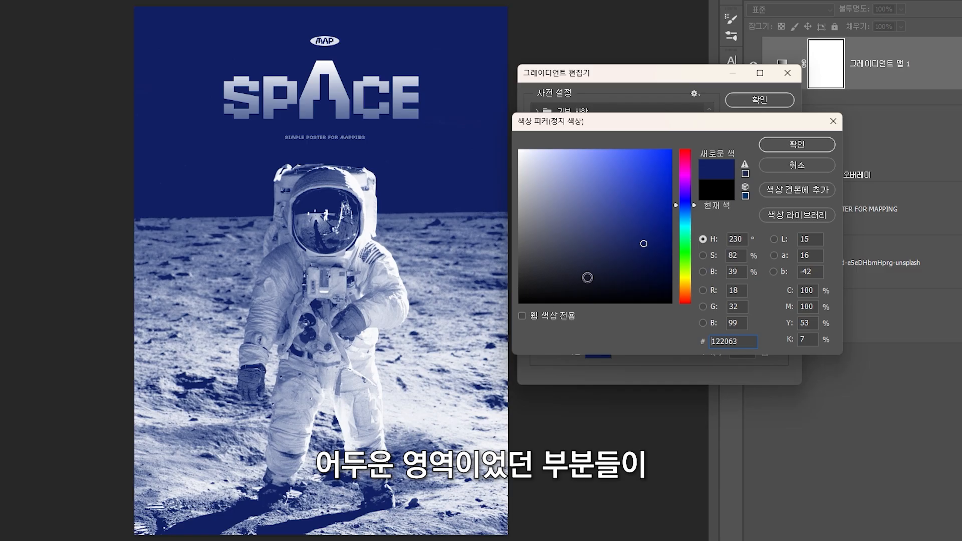
left_click(797, 145)
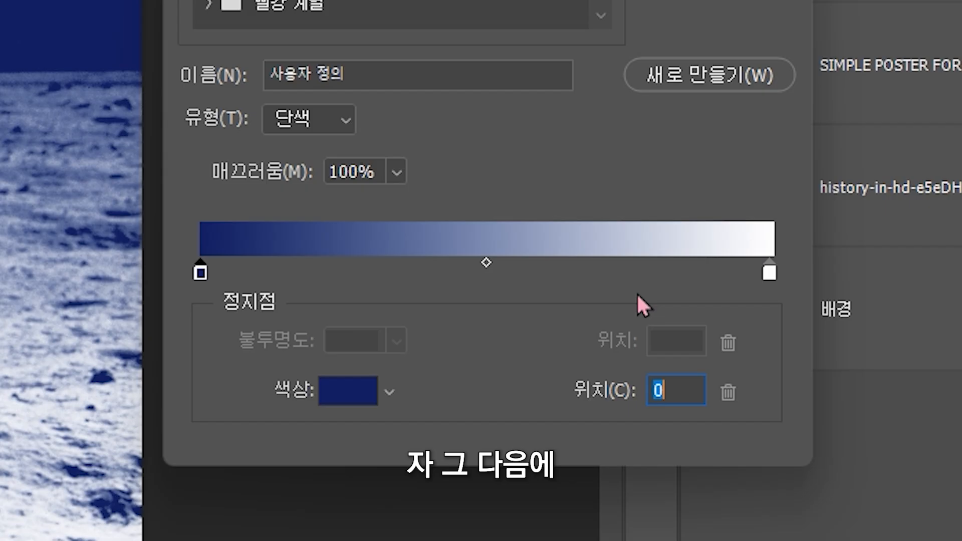
Set the gradient's light color stop to warm yellow f5d294.
left_click(770, 274)
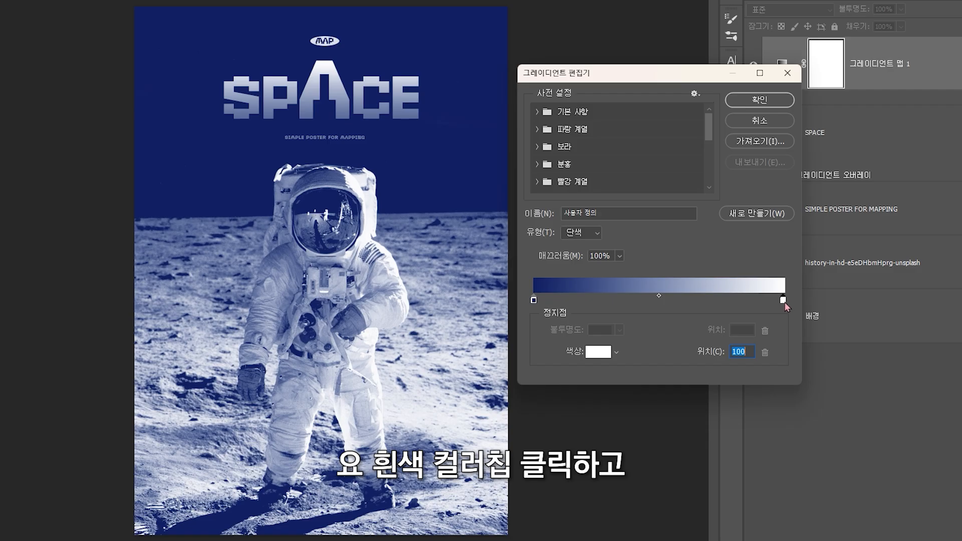
left_click(600, 351)
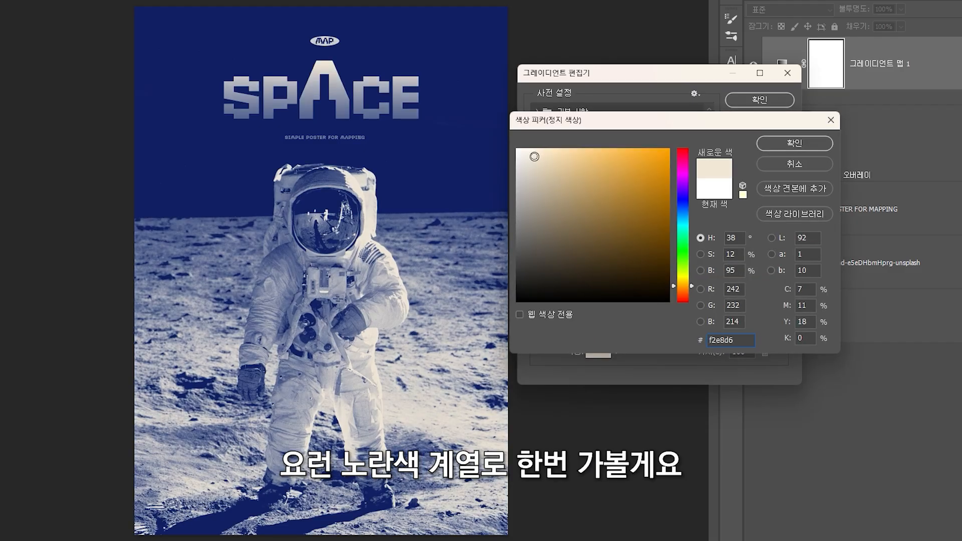
mouse_move(535, 157)
left_mouse_down()
mouse_move(582, 173)
mouse_move(578, 154)
left_mouse_up()
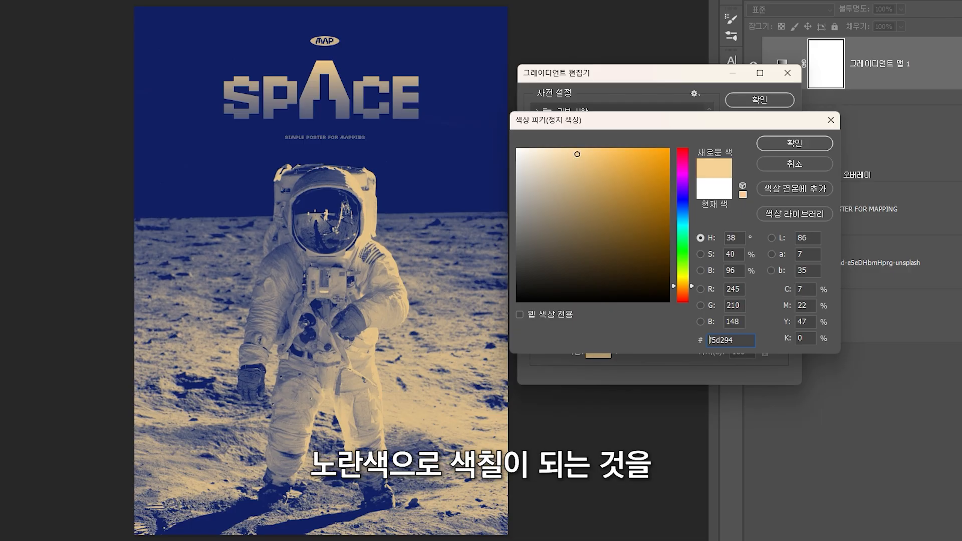
left_click(795, 143)
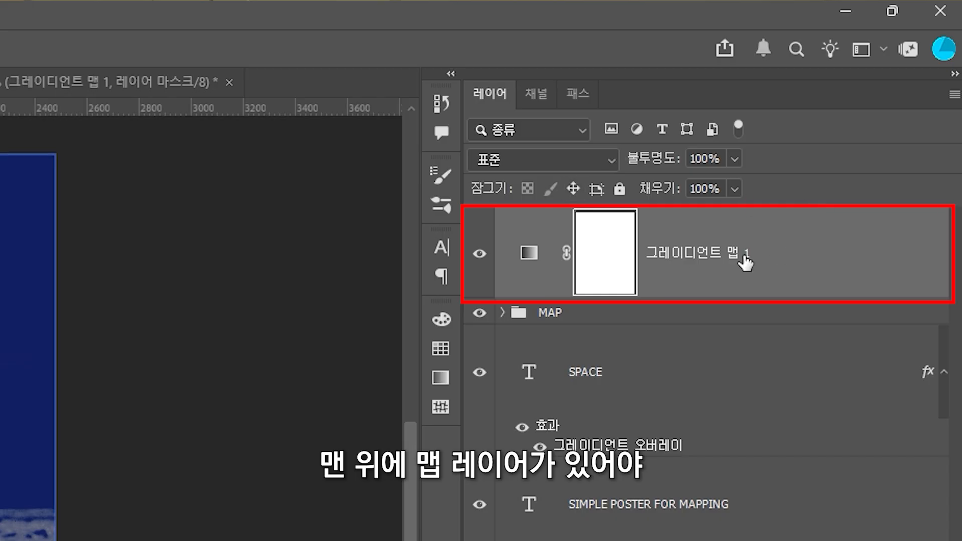
Move the Gradient Map layer directly below the SPACE text layer.
left_click_drag(558, 284, 470, 312)
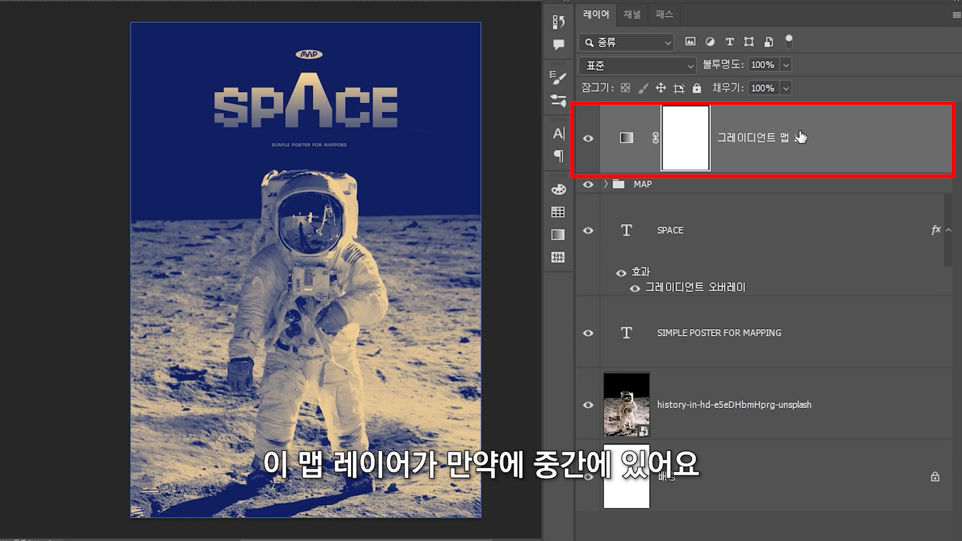
left_click_drag(800, 138, 712, 260)
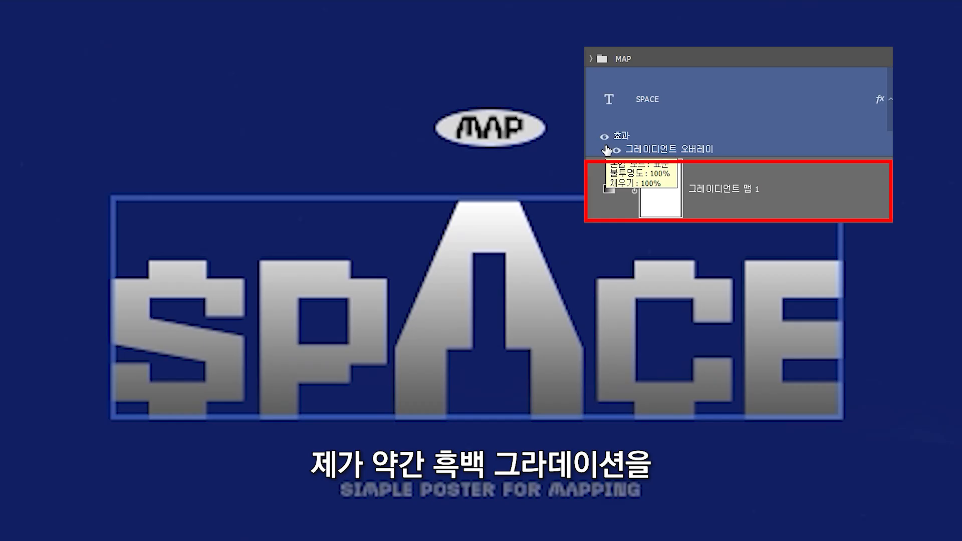
Compare the SPACE title with its layer effects shown and hidden, and examine the MAP badge's coloring above the gradient map.
left_click(604, 138)
left_click(604, 137)
left_click(604, 137)
left_click(604, 138)
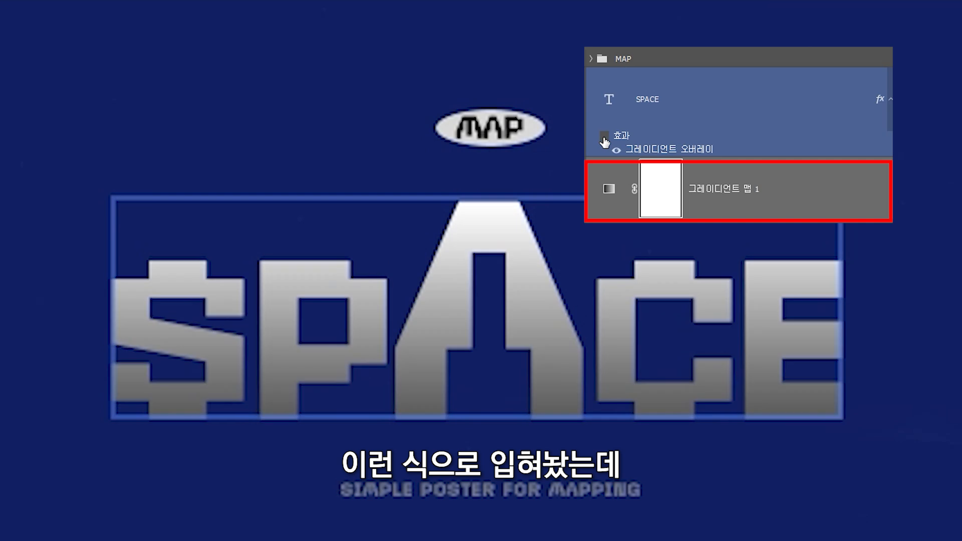
left_click(604, 140)
left_click(607, 136)
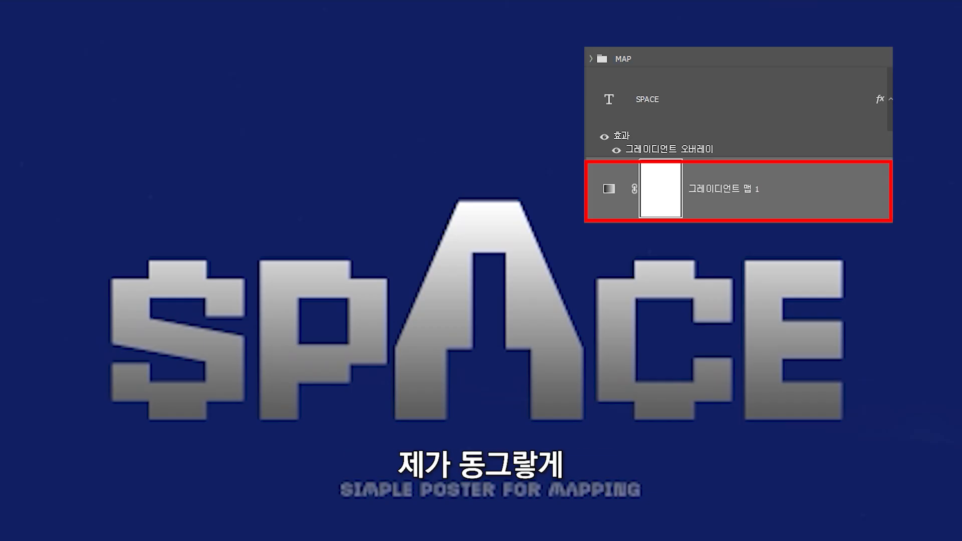
left_click(633, 60)
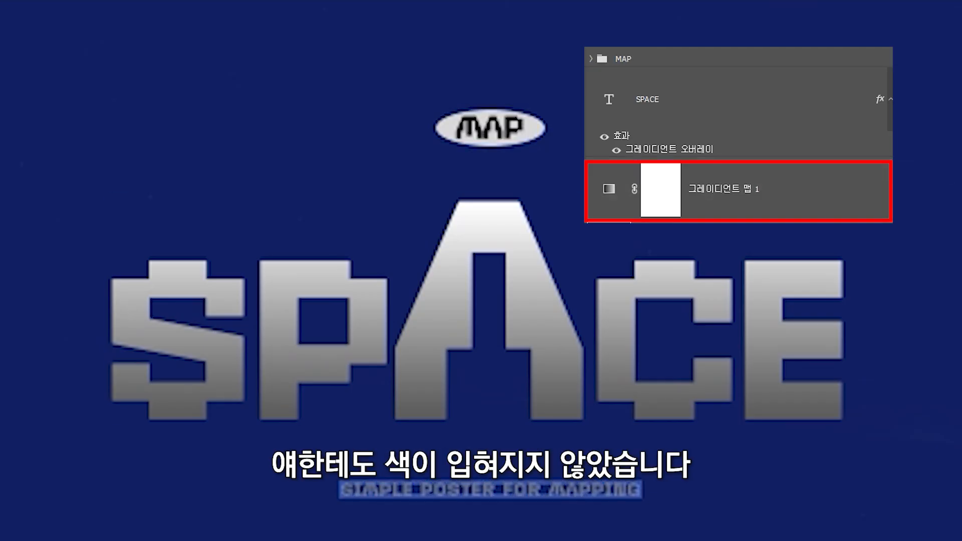
left_click(768, 199)
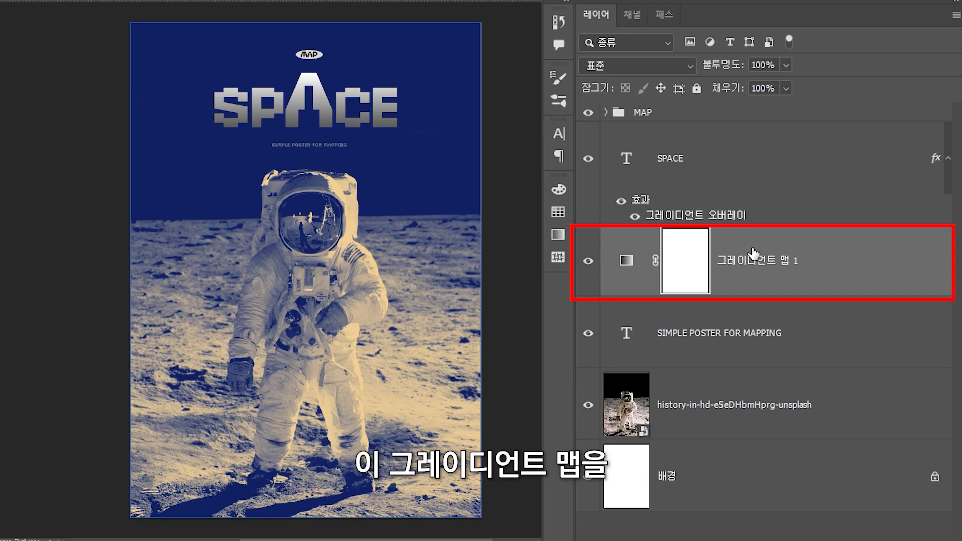
Move the Gradient Map layer beneath the astronaut photo layer and return it to the top of the stack.
left_click_drag(754, 253, 716, 408)
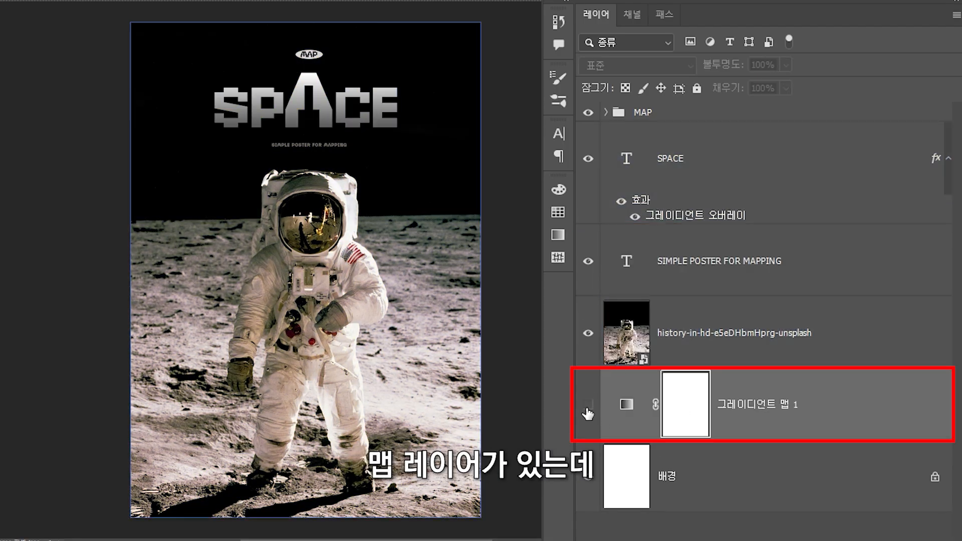
left_click(676, 332)
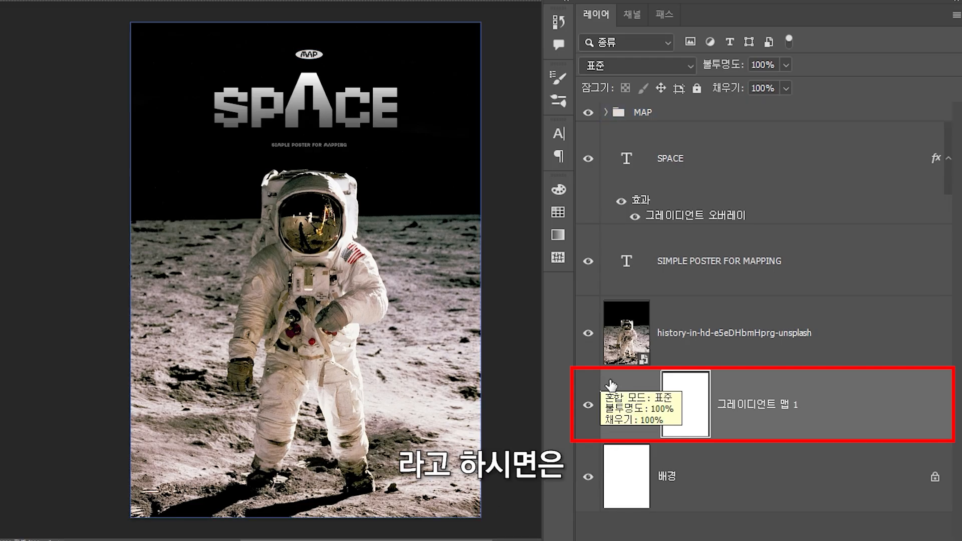
left_click_drag(703, 411, 601, 108)
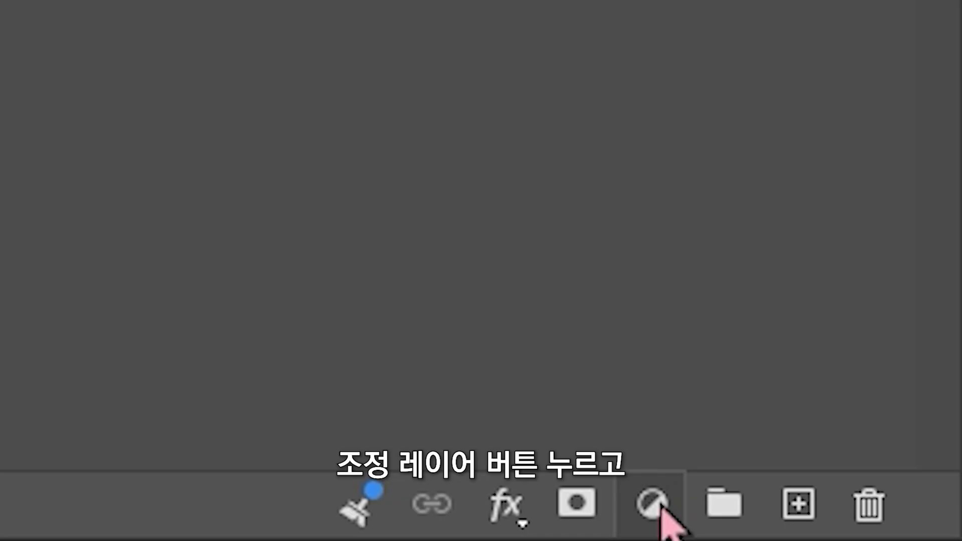
Add a Gradient Map adjustment layer above the portrait photo and set its dark color stop to green.
left_click(905, 535)
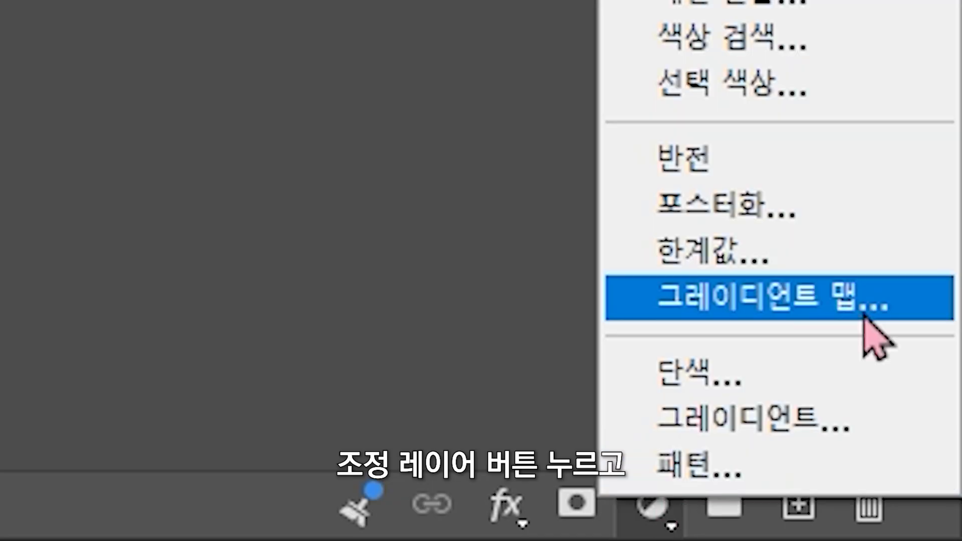
left_click(802, 316)
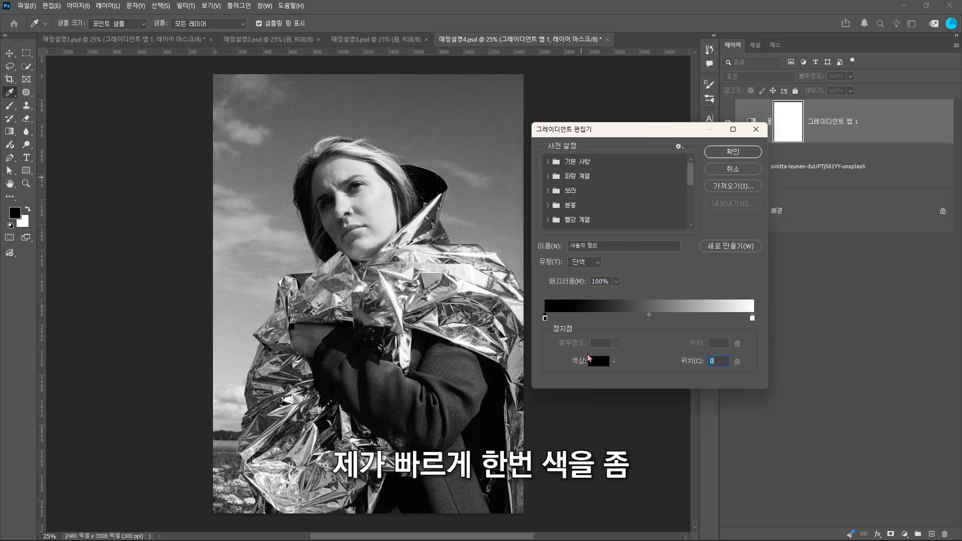
left_click(592, 360)
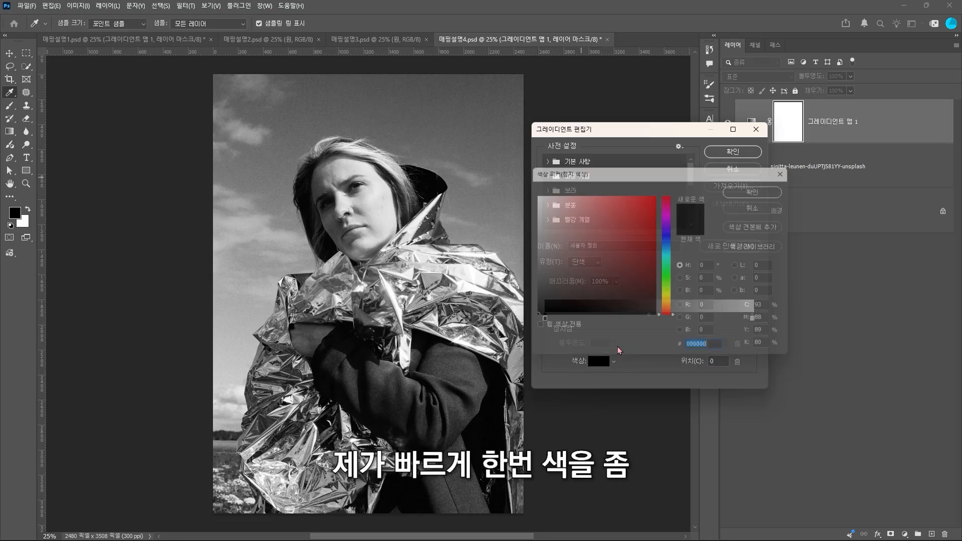
left_click(667, 280)
left_click(640, 269)
key("Return")
Set the portrait gradient's light color stop to a pale peach.
left_click(753, 318)
left_click(599, 361)
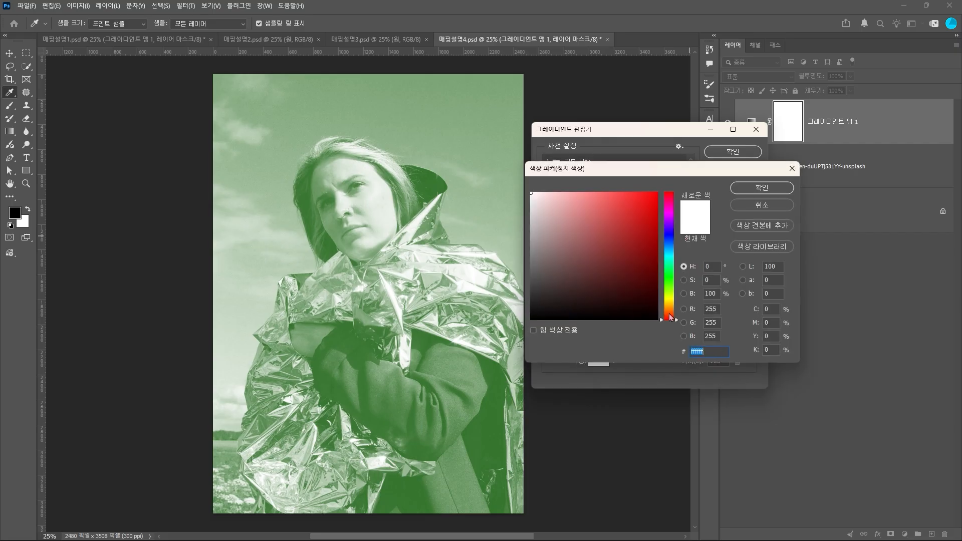
left_click(668, 316)
left_click(561, 200)
key("Return")
Change the portrait gradient's dark color stop to a deeper green and accept the gradient.
left_click(545, 318)
left_click(599, 361)
left_click(653, 278)
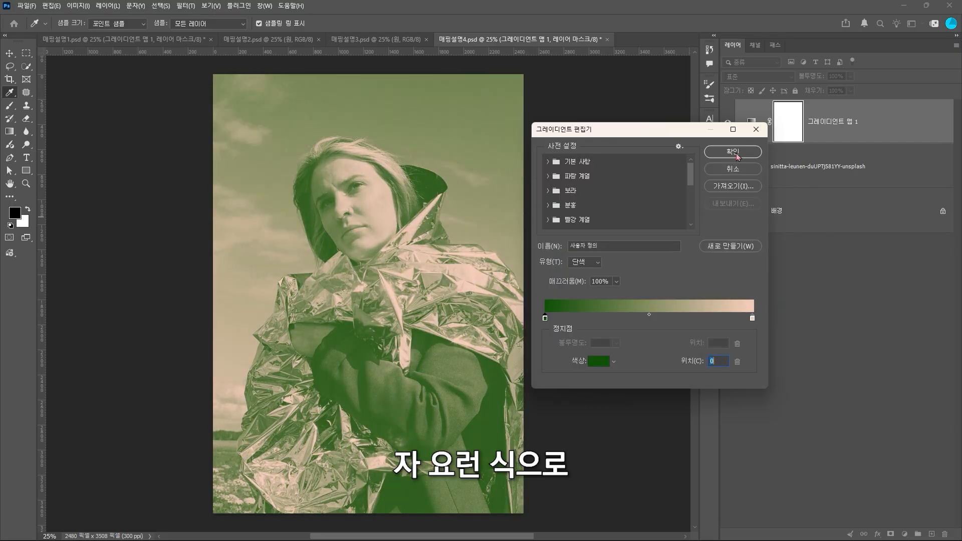
left_click(737, 152)
left_click(677, 129)
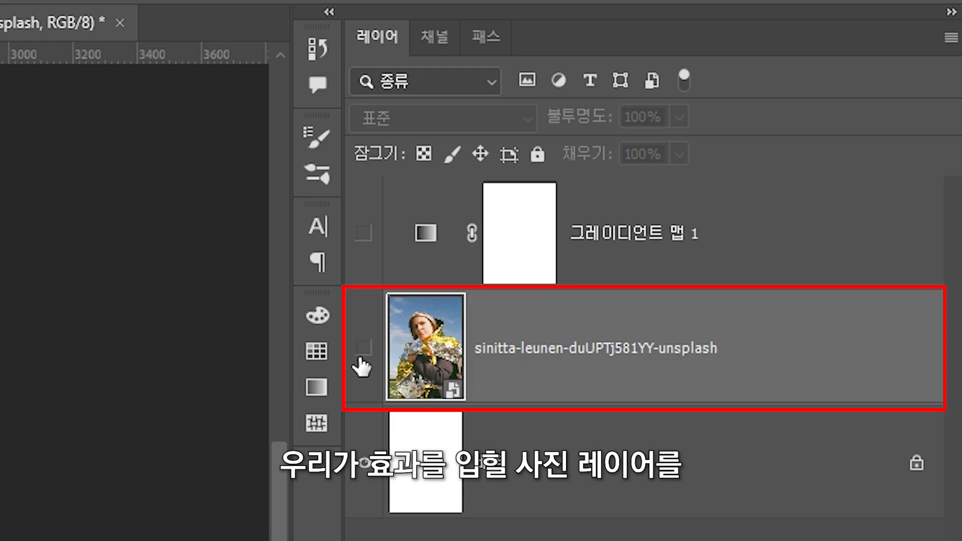
Show the portrait photo layer and start the Gradient Map image adjustment directly on it.
left_click(360, 363)
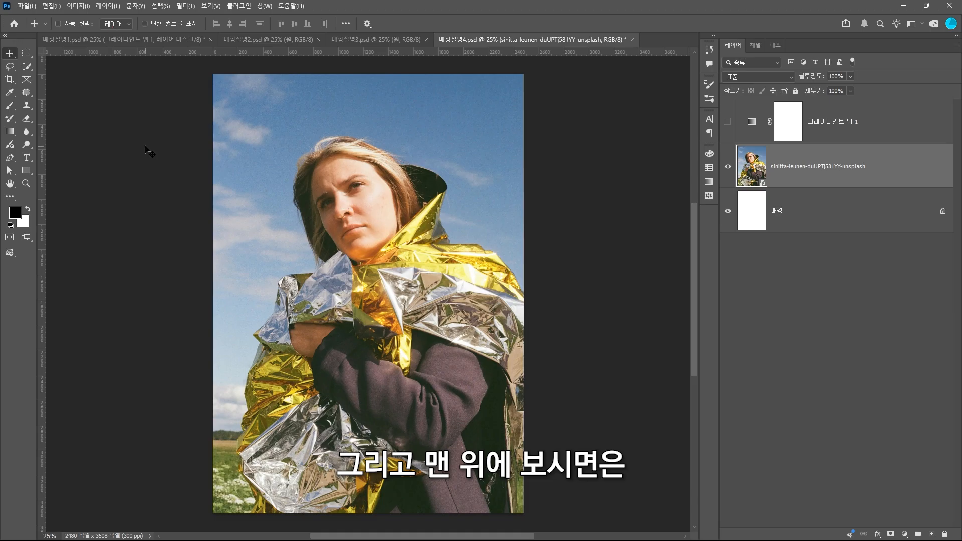
left_click(80, 6)
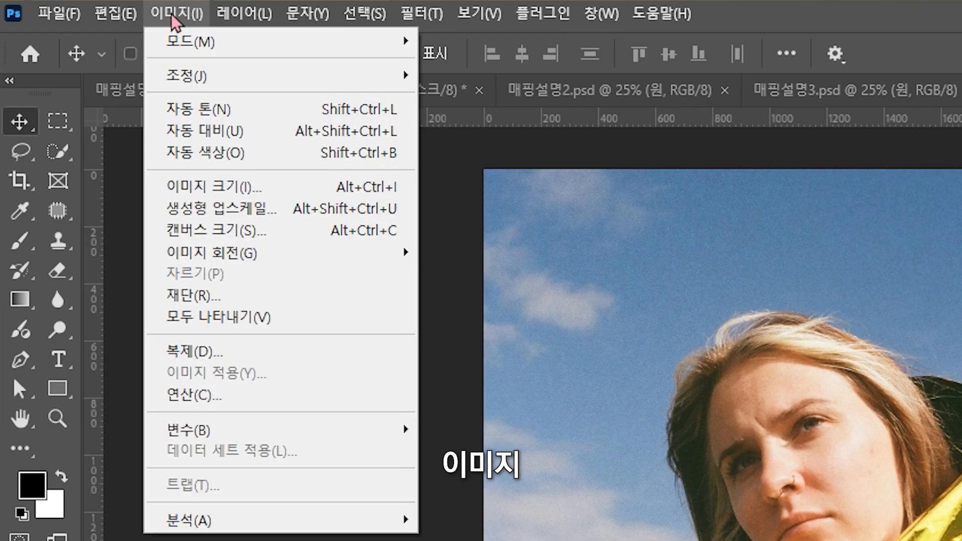
mouse_move(161, 36)
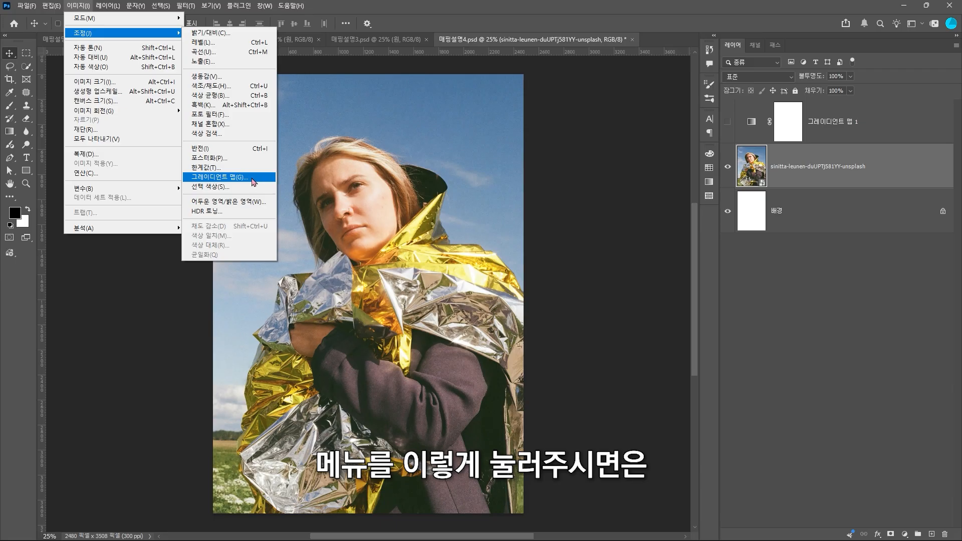
left_click(253, 179)
left_click_drag(493, 146, 697, 143)
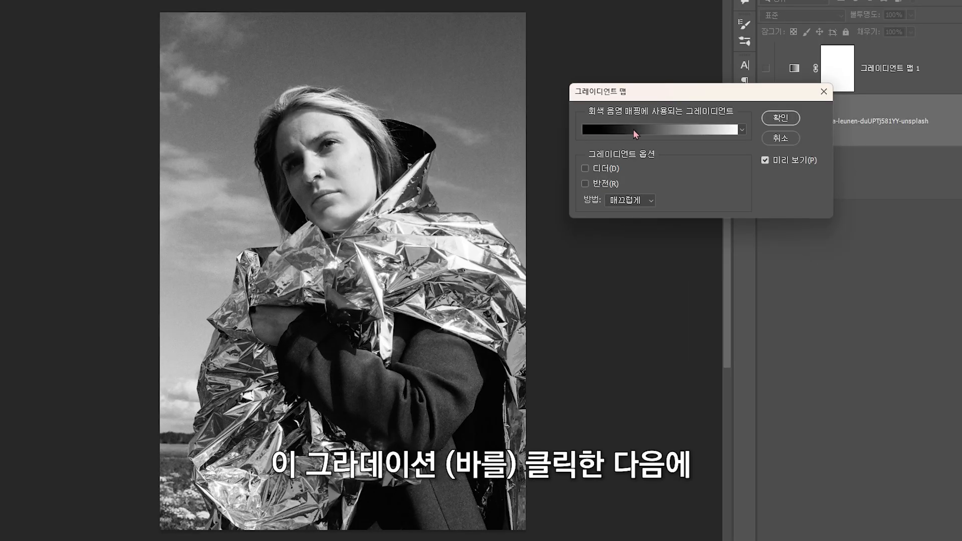
Edit the image adjustment's gradient and set its dark color stop to a dark teal green.
left_click(634, 129)
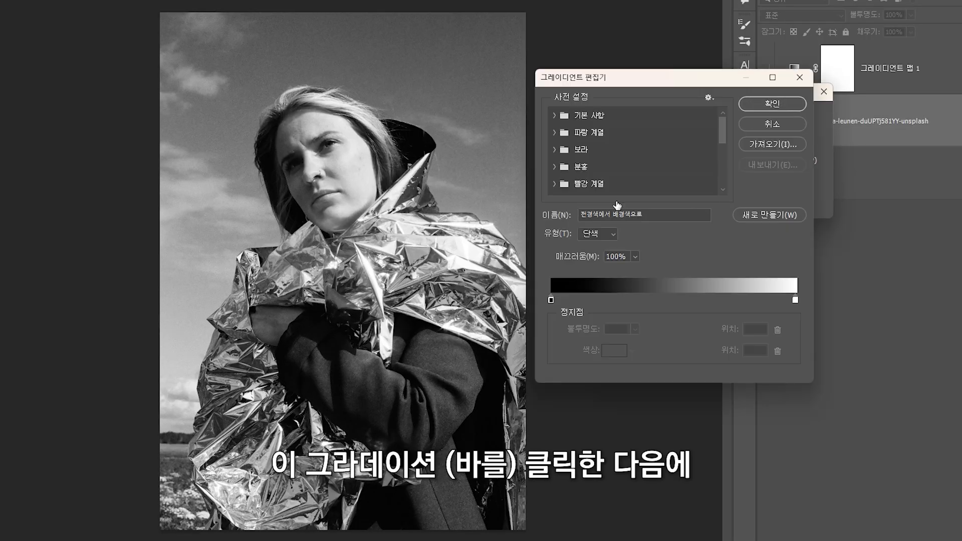
left_click(551, 301)
left_click(621, 350)
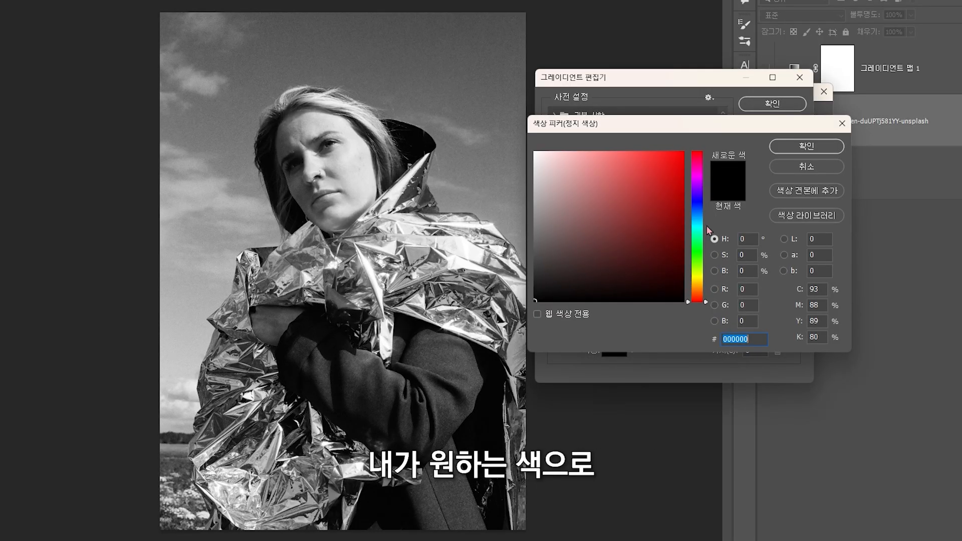
left_click(697, 233)
left_click_drag(655, 219, 664, 246)
left_click(817, 150)
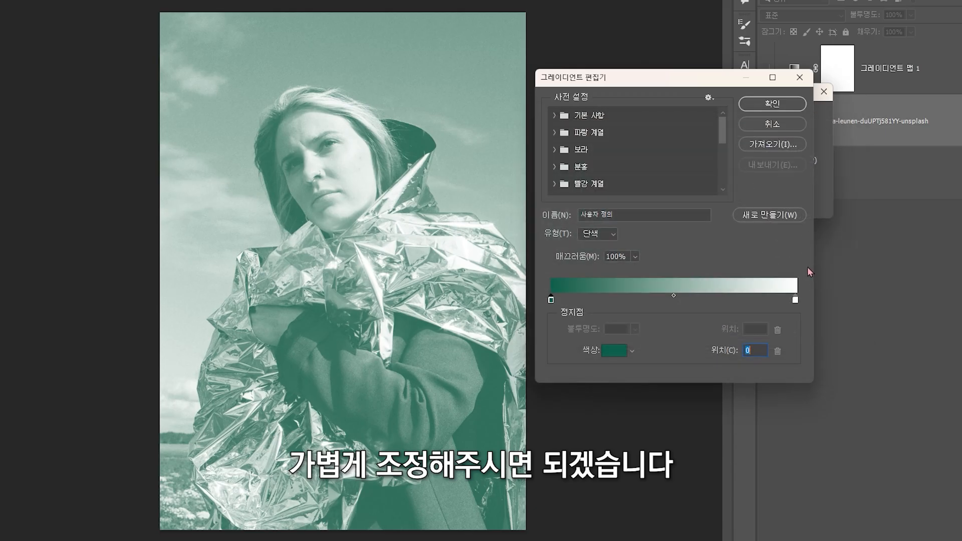
Set the image adjustment gradient's light color stop to soft pink f5b0b0 and accept the gradient.
left_click(796, 301)
left_click(614, 350)
left_click_drag(582, 170, 577, 157)
left_click(785, 149)
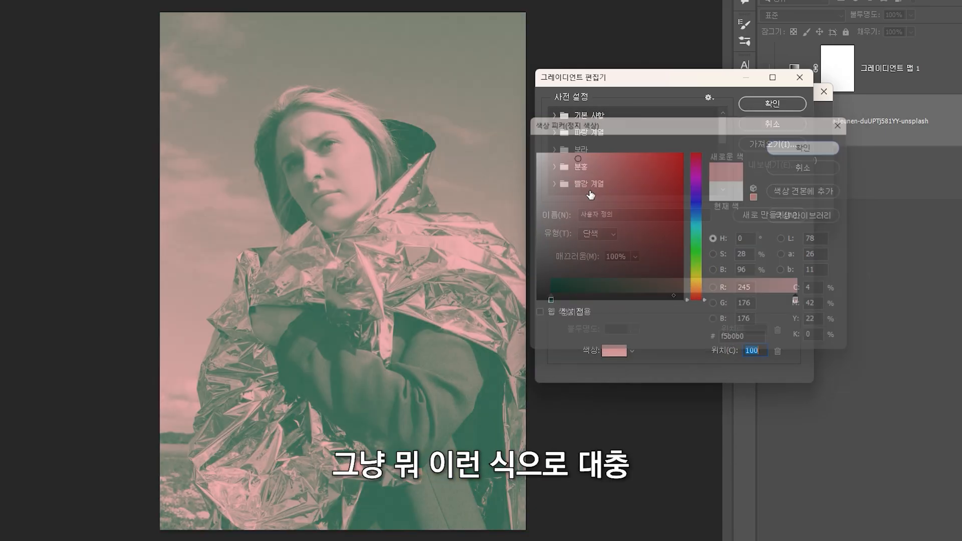
left_click(787, 106)
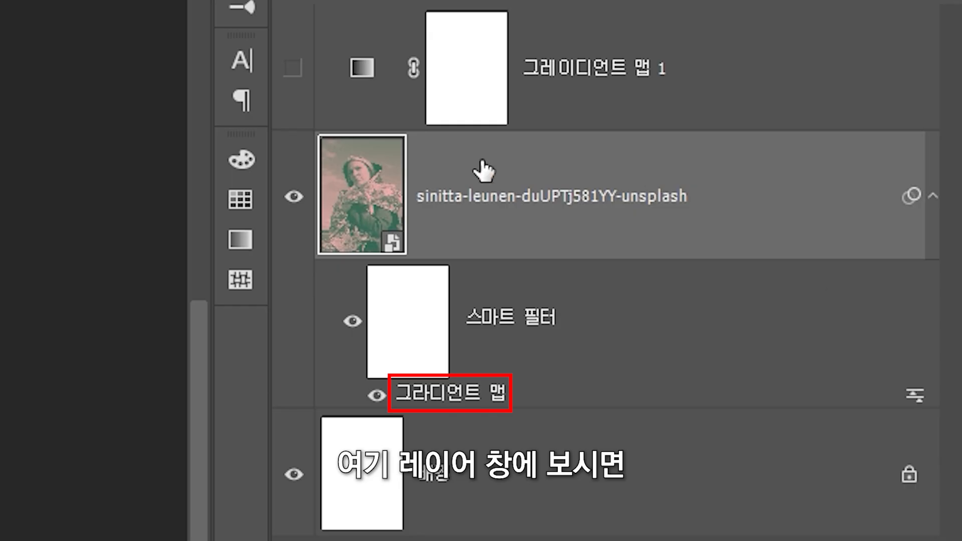
Reopen the portrait's Gradient Map smart filter gradient and change its dark color stop to a light mint, 82e7ce.
double_click(466, 396)
left_click_drag(640, 139, 638, 139)
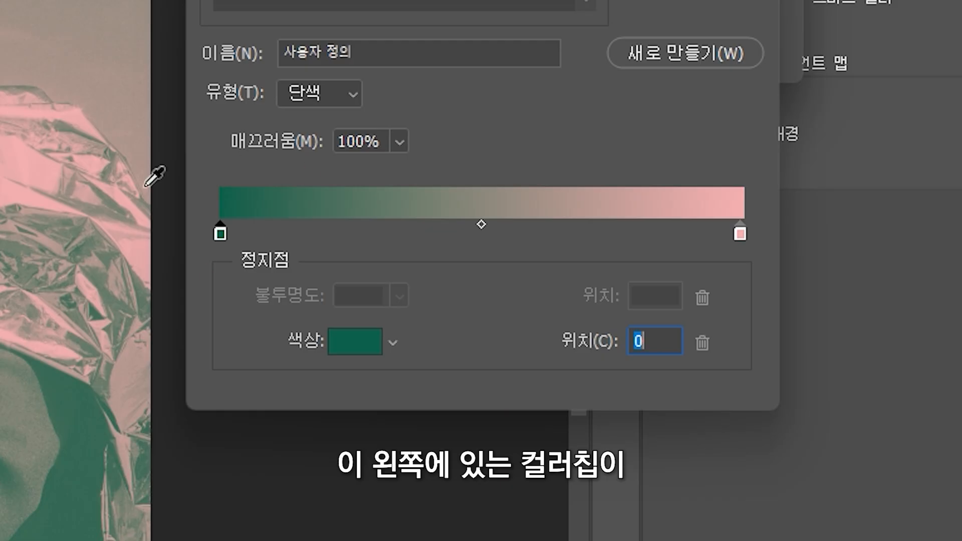
left_click(221, 234)
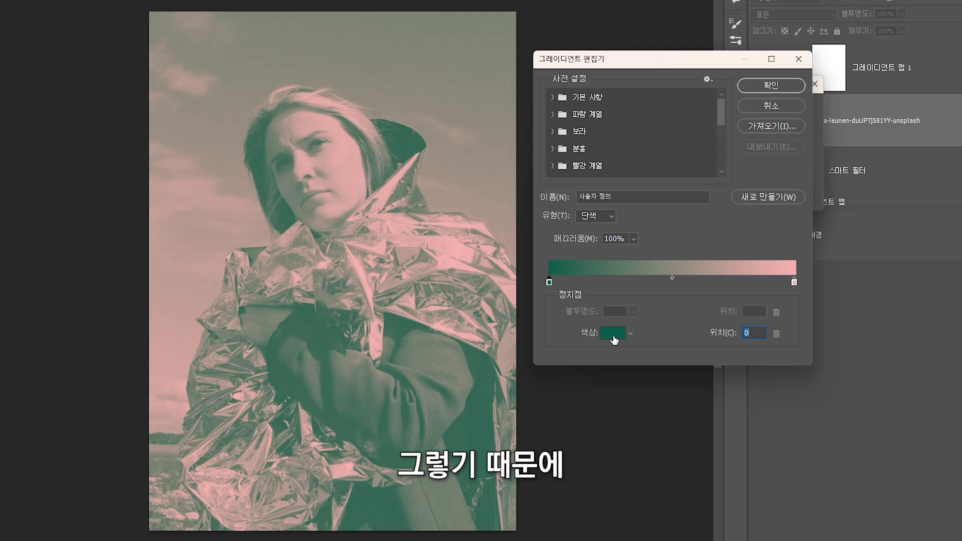
left_click(613, 341)
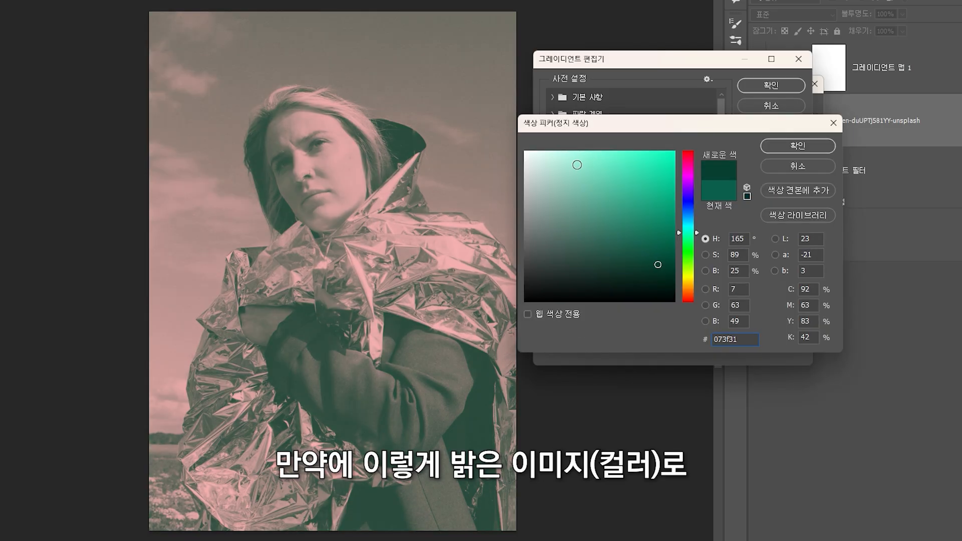
left_click(575, 157)
left_click(591, 166)
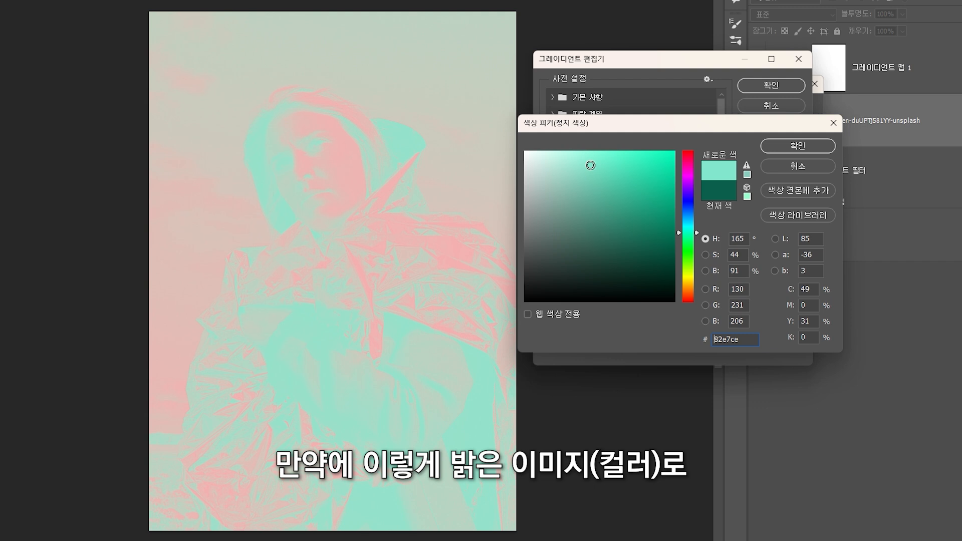